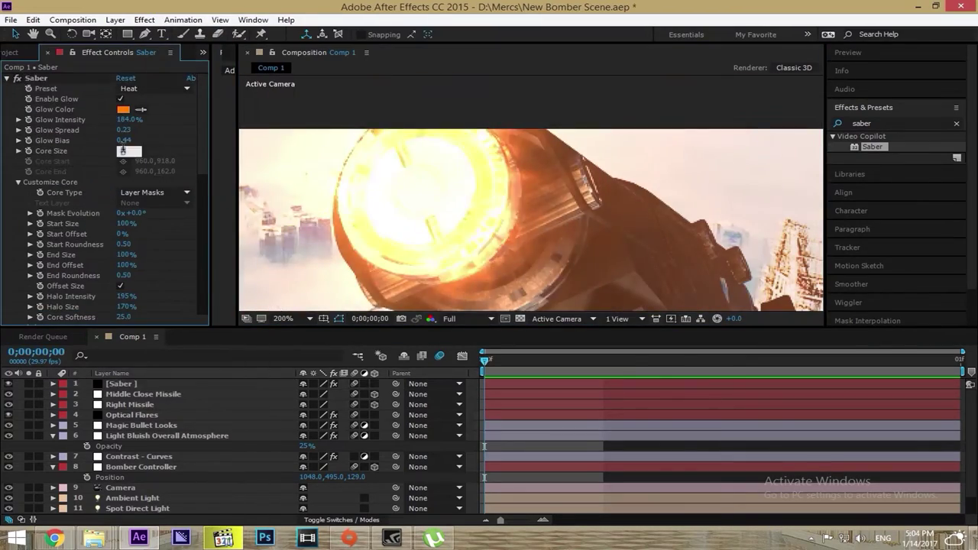
Commit the new glow core size in the Saber effect.
click(120, 147)
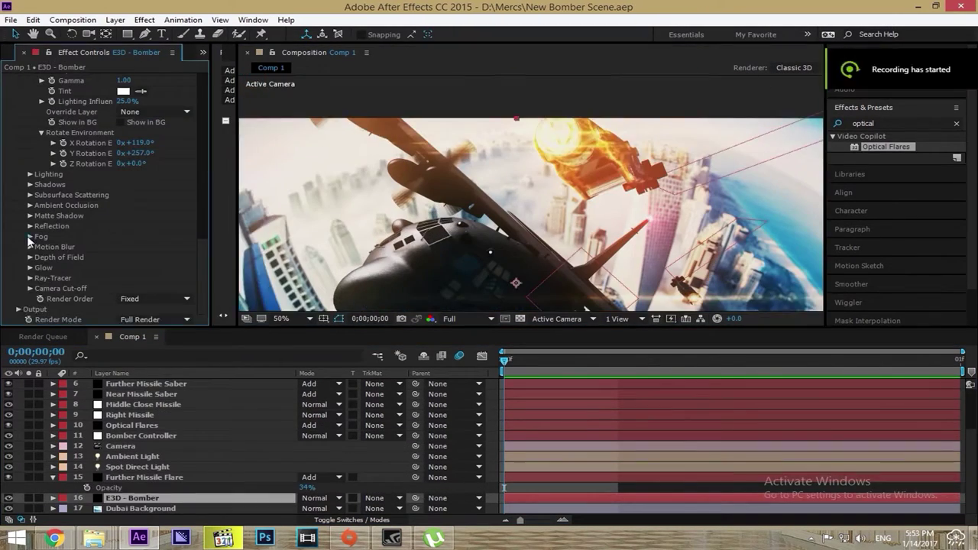
Expand the Fog group in Effect Controls to reveal the fog settings.
click(29, 237)
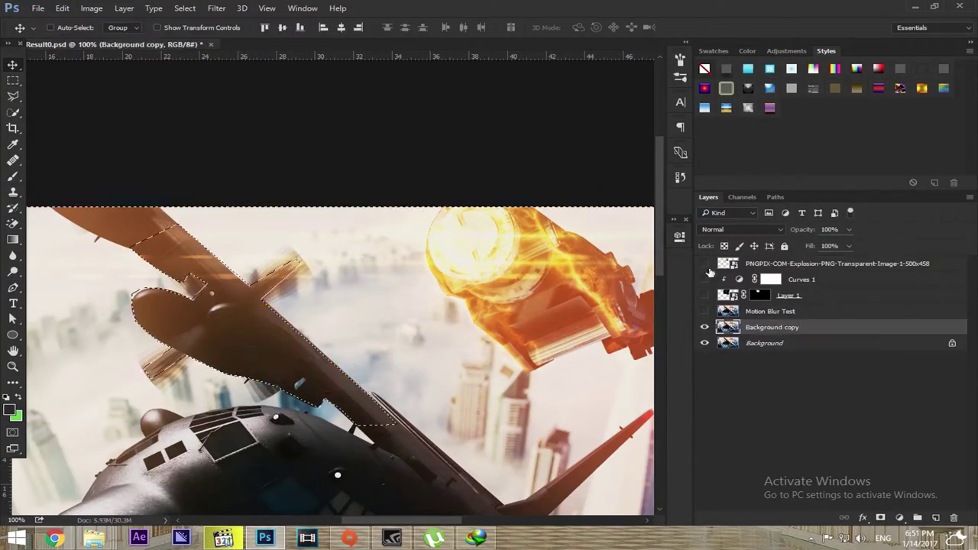
Bring up the Open dialog and browse the Shockwaves folder for clips.
scroll(36, 80, down, 5)
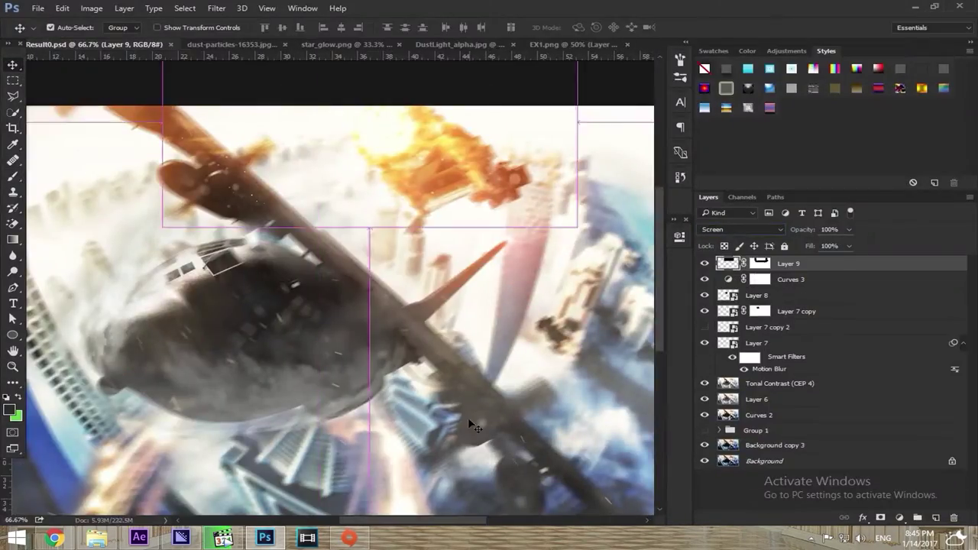
key(ctrl+o)
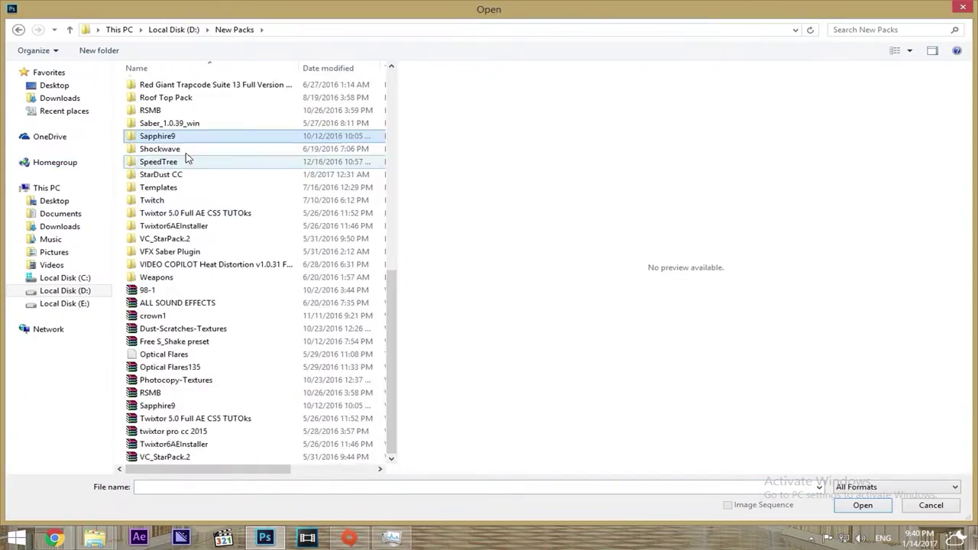
scroll(390, 397, down, 5)
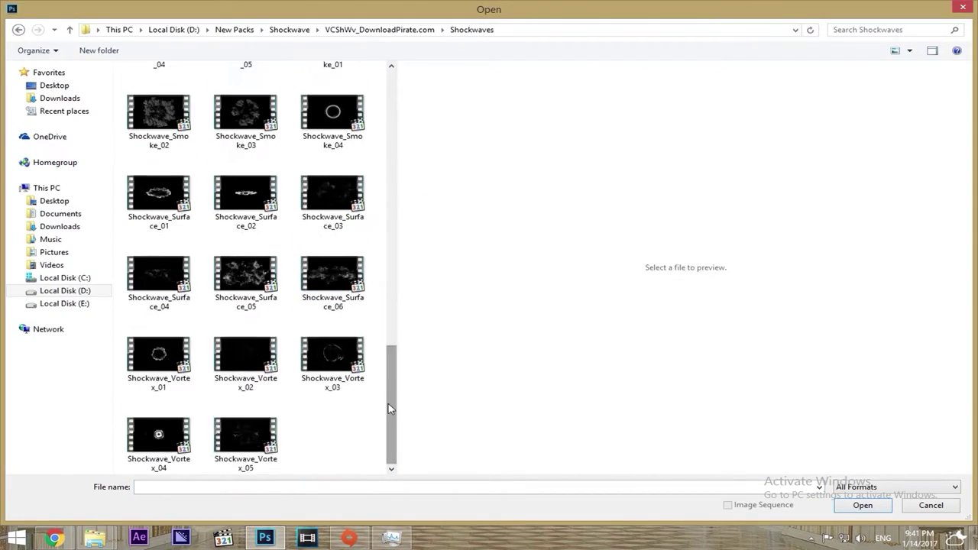
scroll(388, 404, up, 10)
scroll(388, 403, down, 8)
Preview several shockwave clips, then open Shockwave_Vortex_03.mov in Photoshop.
double_click(333, 397)
click(158, 497)
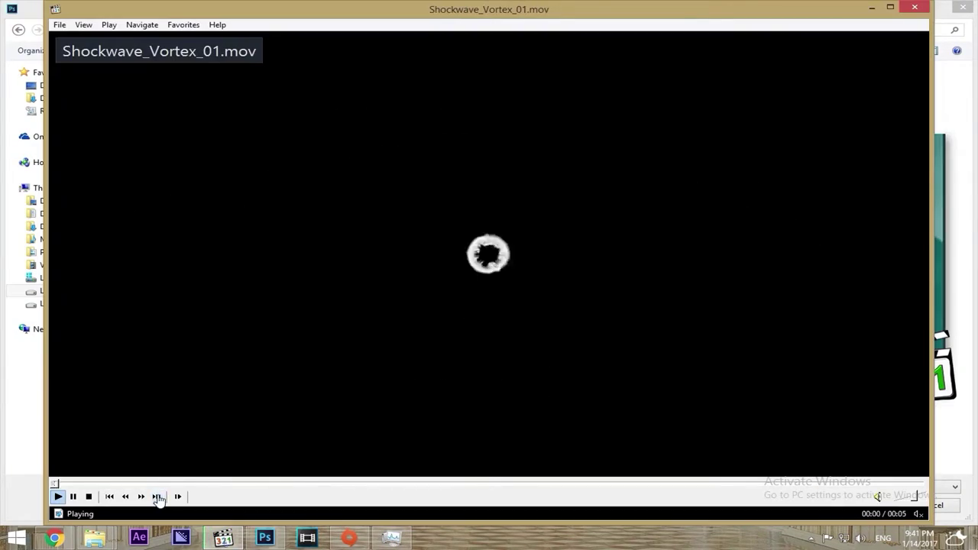
click(158, 497)
key(alt+F4)
double_click(359, 435)
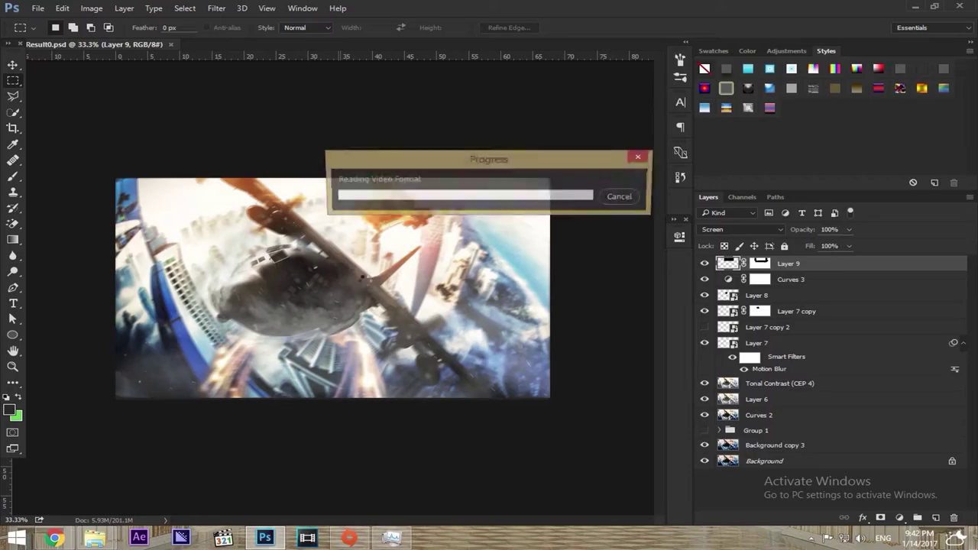
Save the shockwave frame separately, then duplicate blurred bomber Layer 7 and transform the copy.
key(ctrl+shift+s)
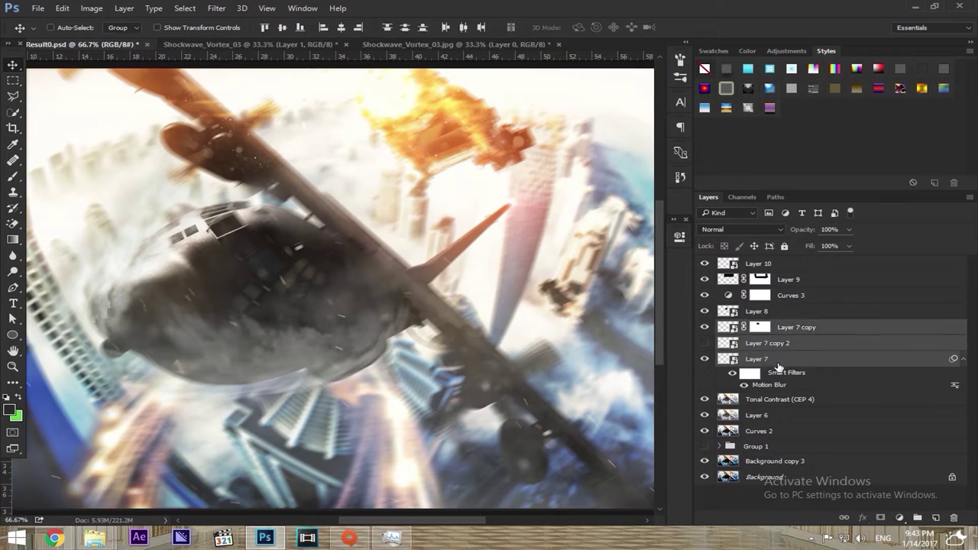
key(ctrl+j)
key(ctrl+shift+bracketright)
key(ctrl+t)
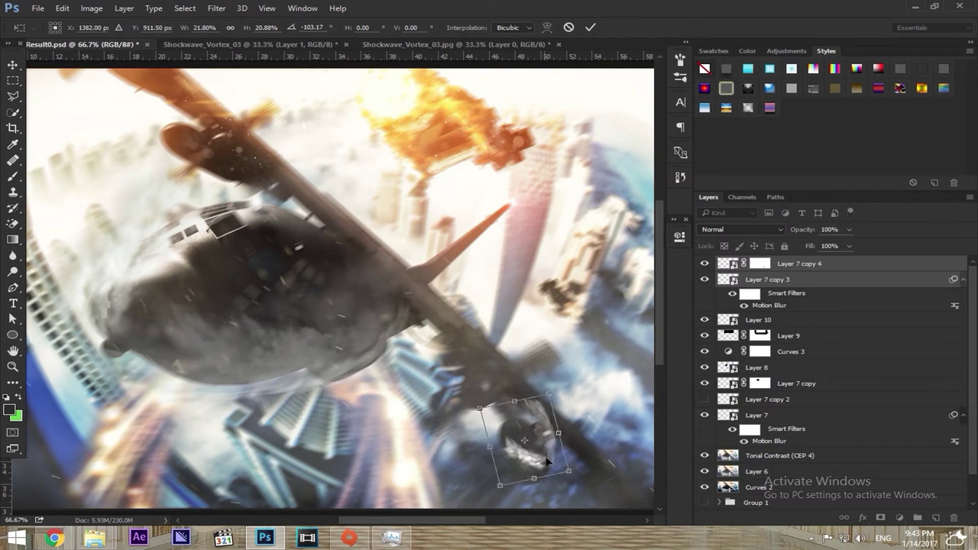
right_click(548, 465)
click(704, 281)
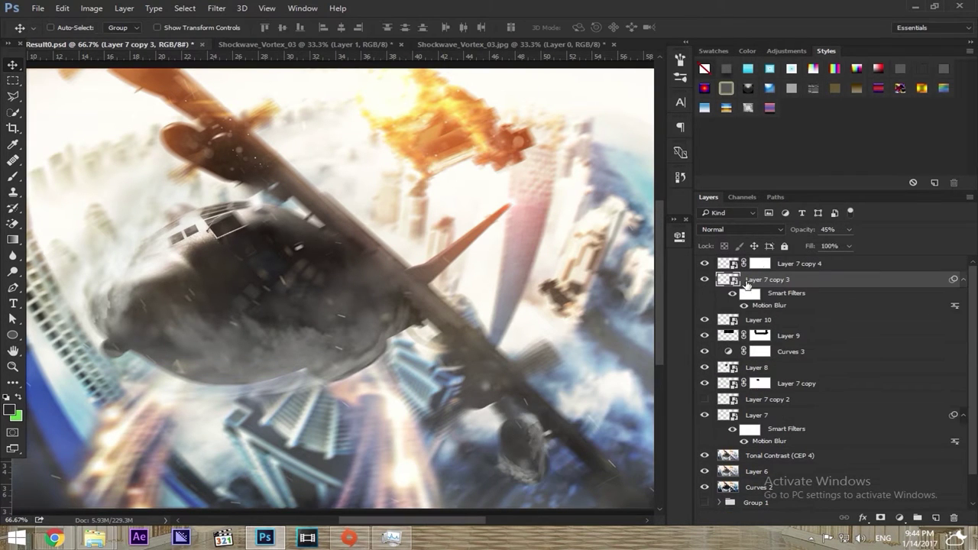